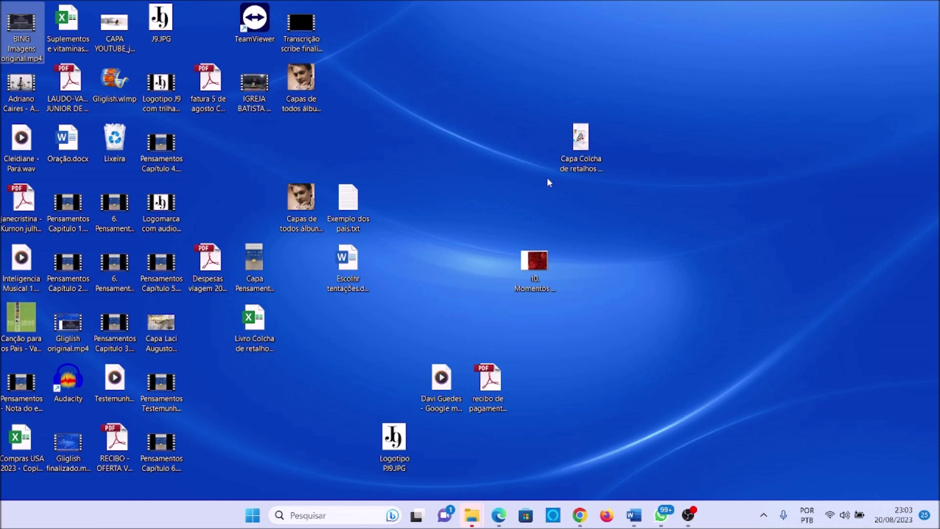
- Open the Bing AI chat in the Edge browser from the desktop
left_click(549, 182)
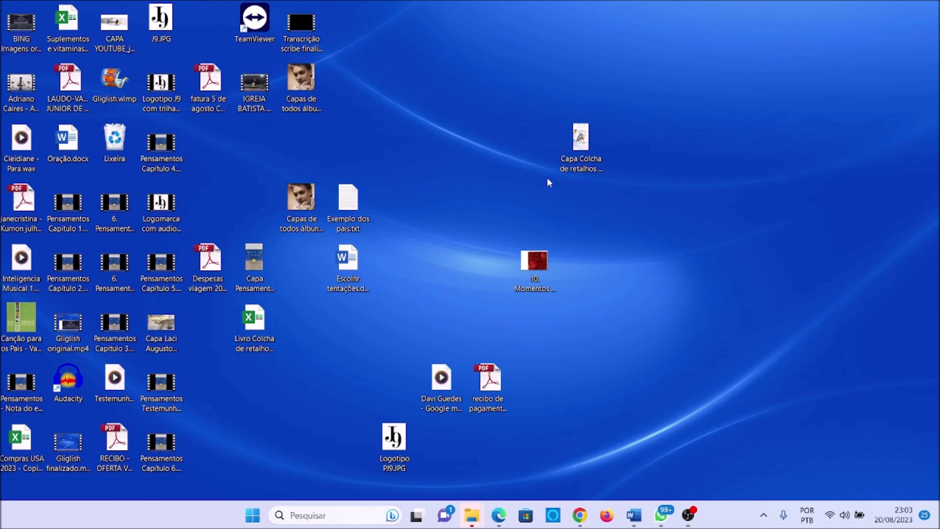
key("Tab")
key("Tab")
key("Tab")
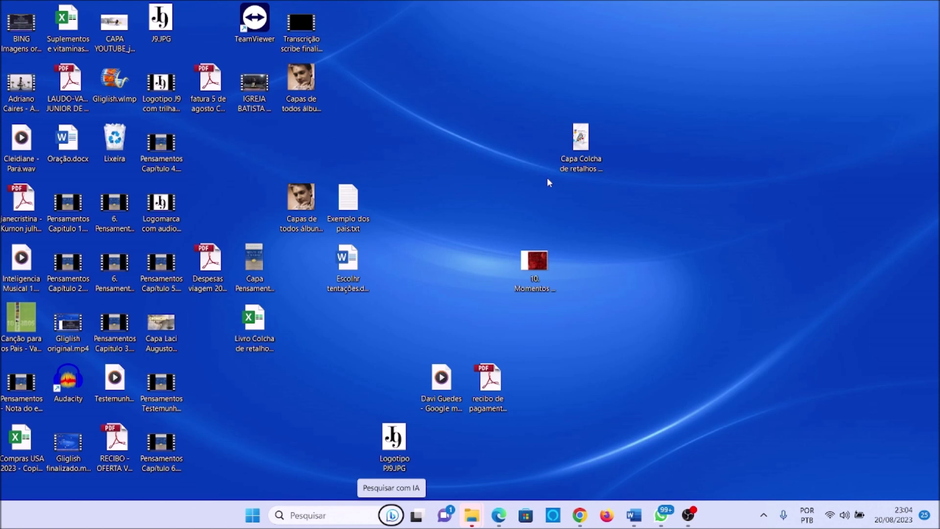
key("Return")
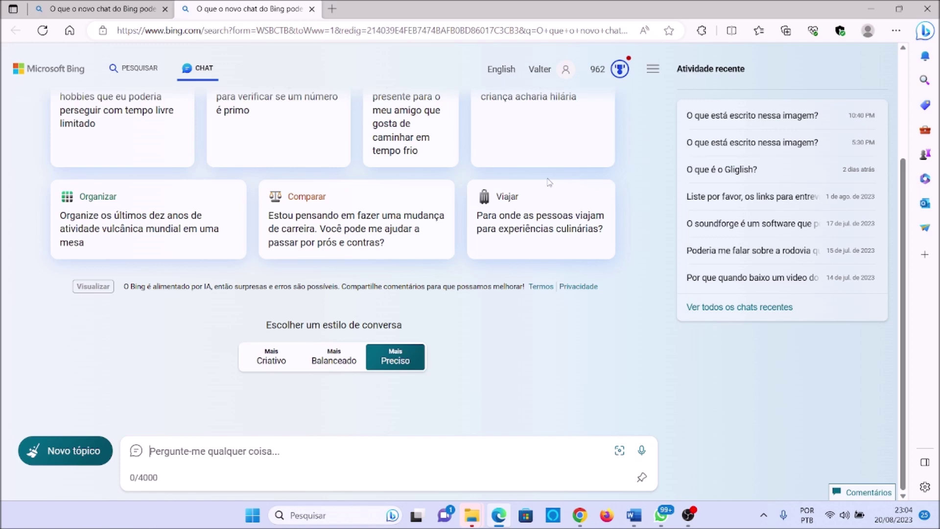
- Attach the image Capa Pensamentos Pascal.jpg from this device's desktop folder to the chat message
key("Tab")
key("Return")
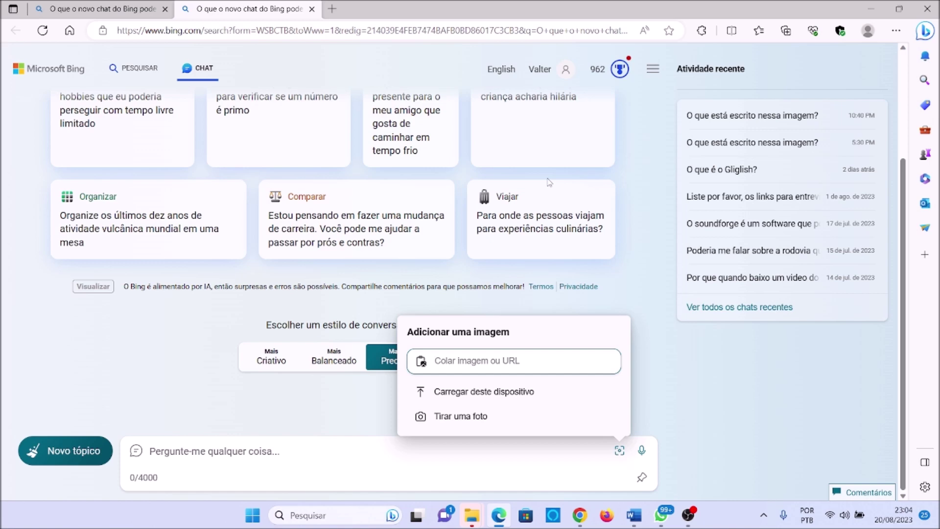
key("Tab")
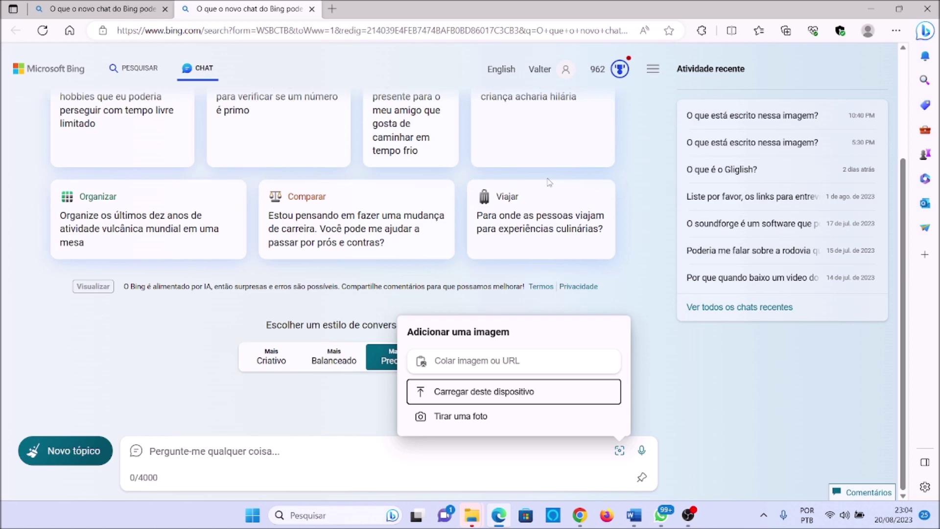
key("Return")
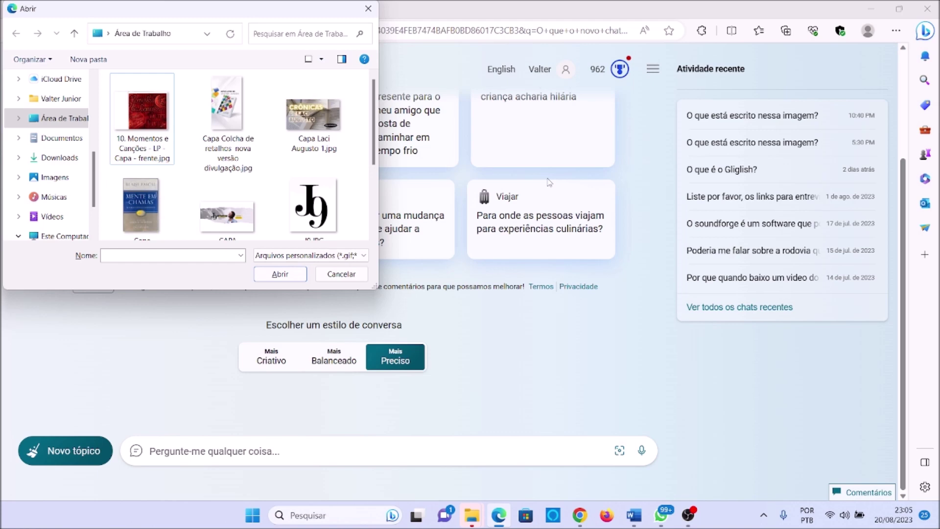
key("Right")
key("Right")
key("Right")
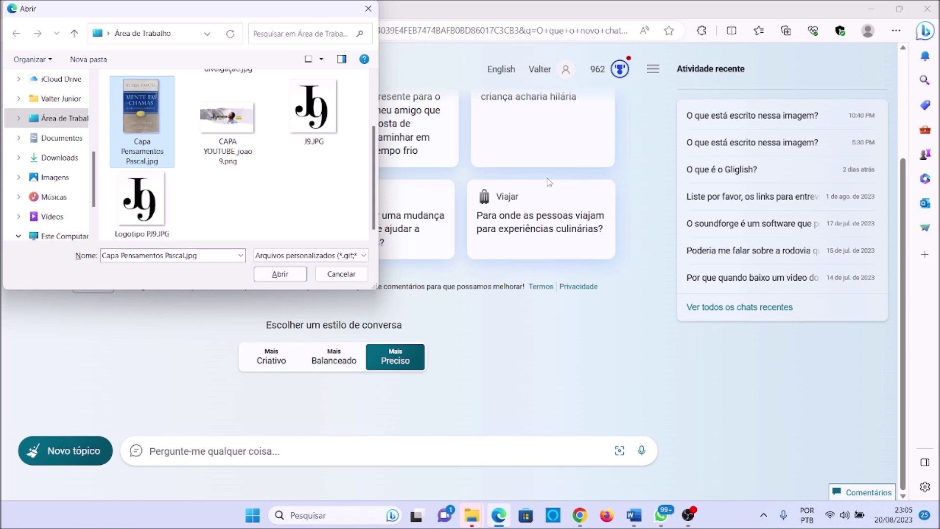
key("Tab")
key("Tab")
key("Tab")
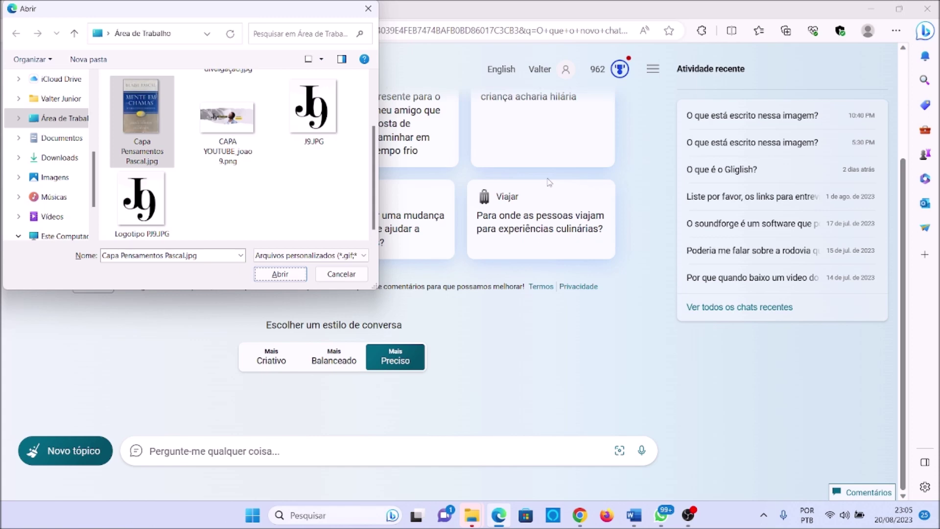
key("Return")
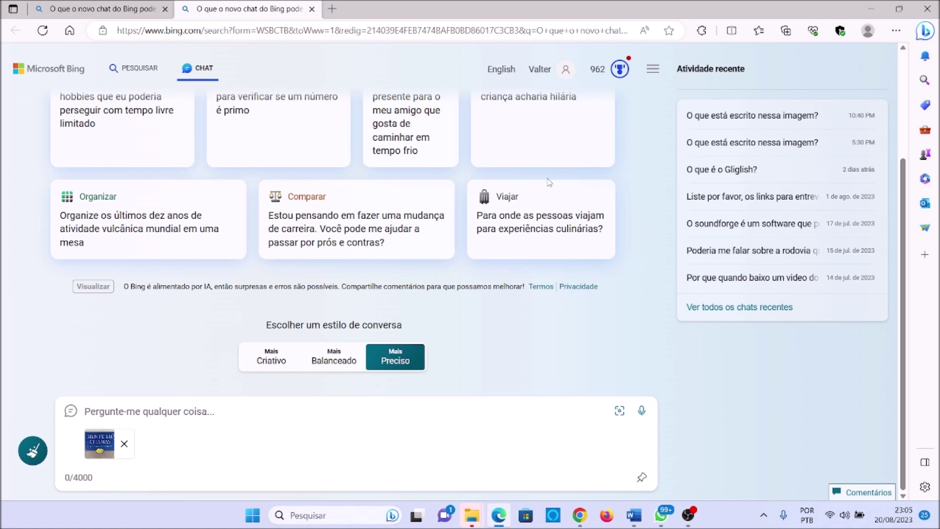
- Send the question "O que a capa apresenta? Fale o que está na capa?" along with the attached cover image
type("O")
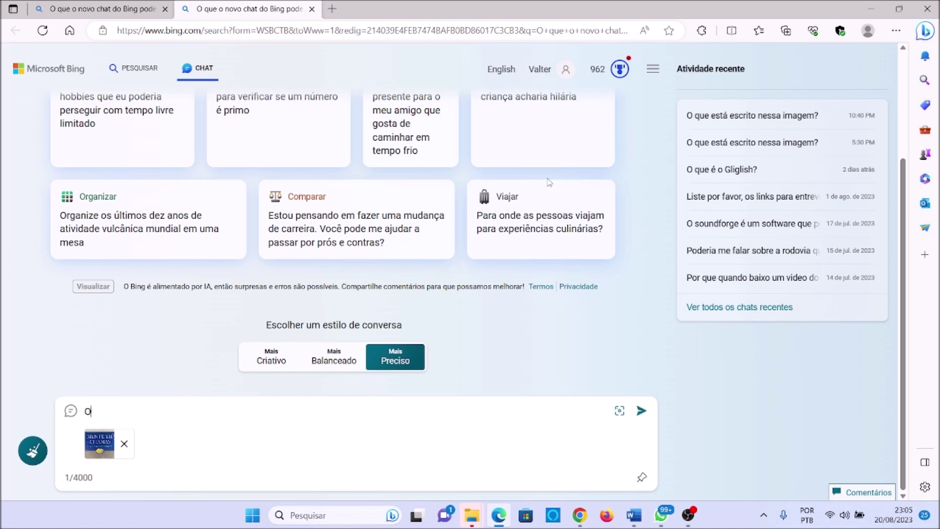
type(" que a capa ")
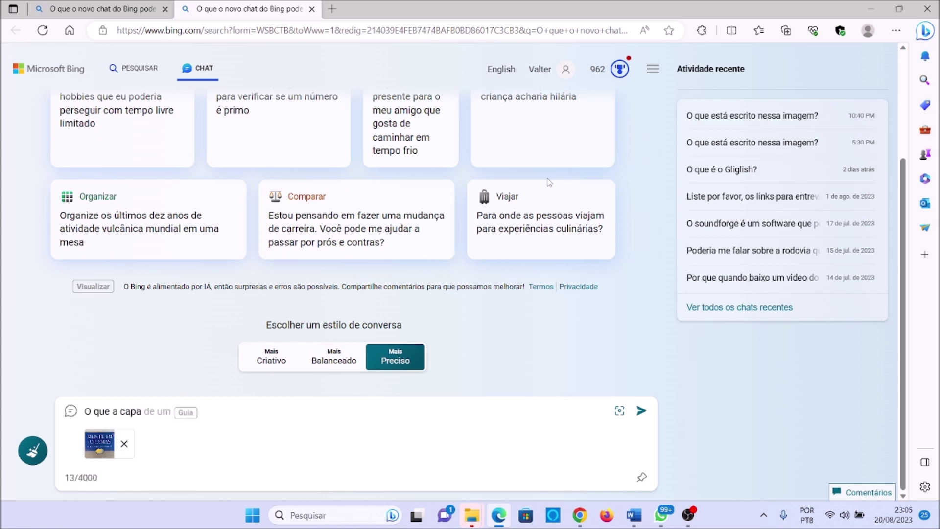
type("apr")
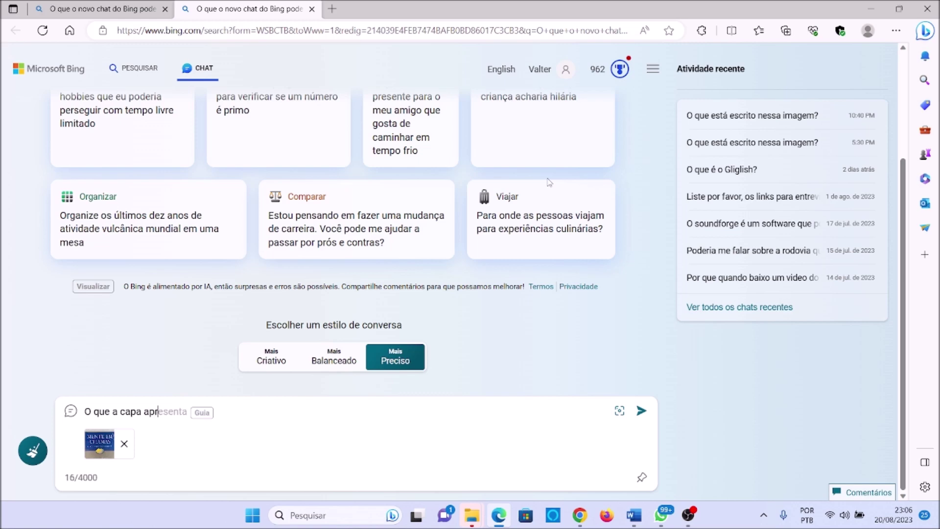
type("esenta")
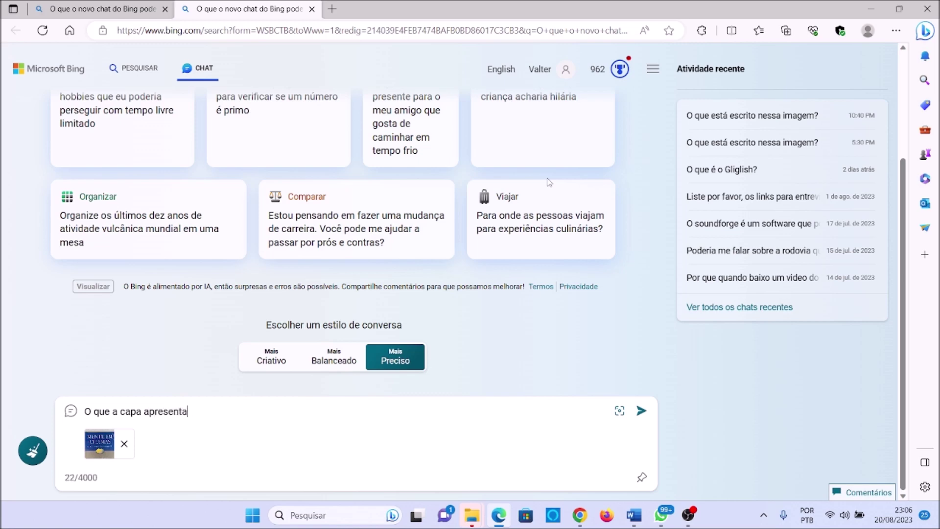
type("? ")
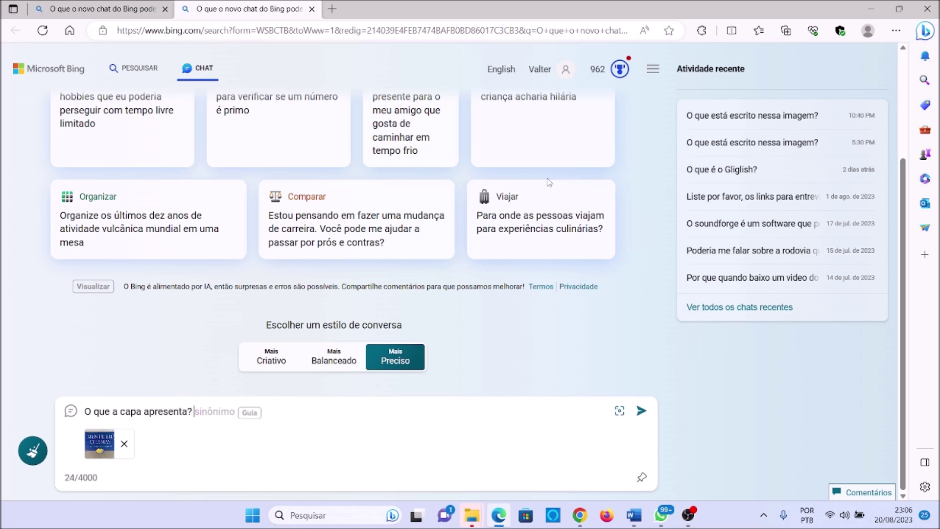
type("Fale ")
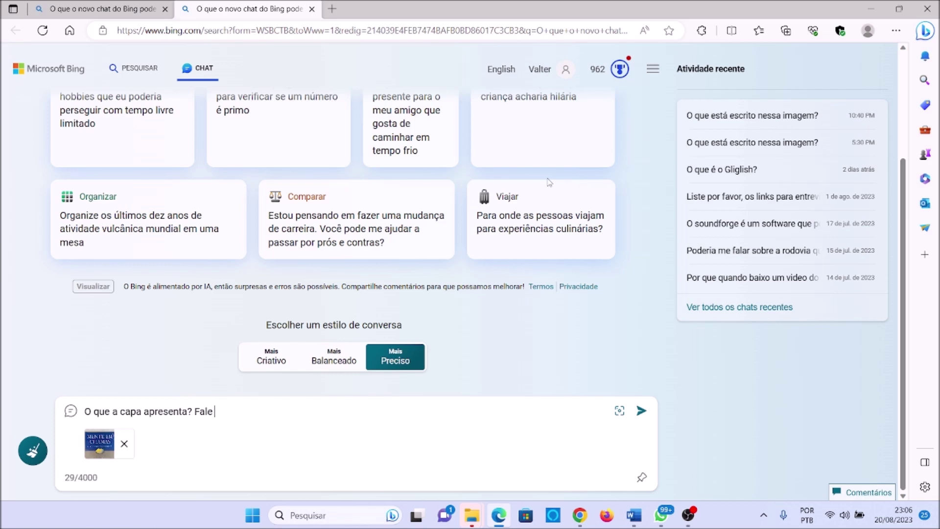
type("o que est")
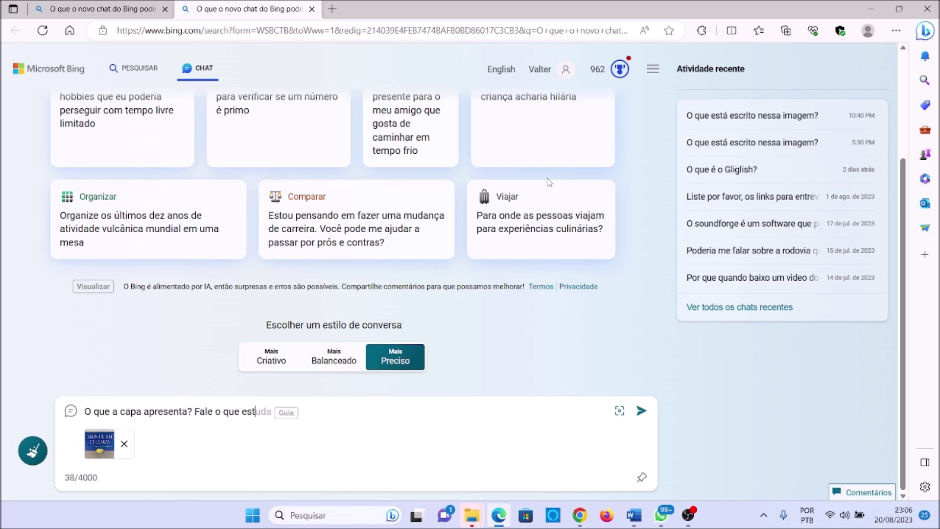
type("á na capa")
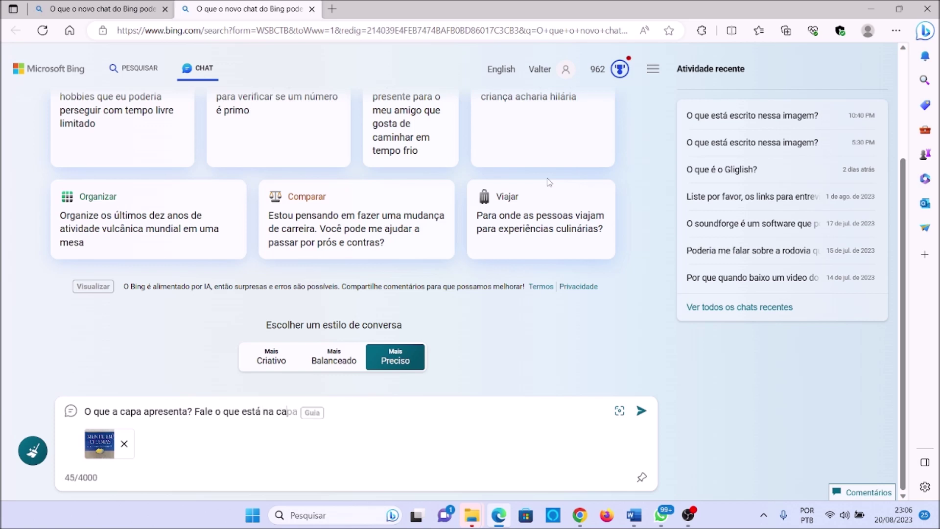
type("?")
key("Return")
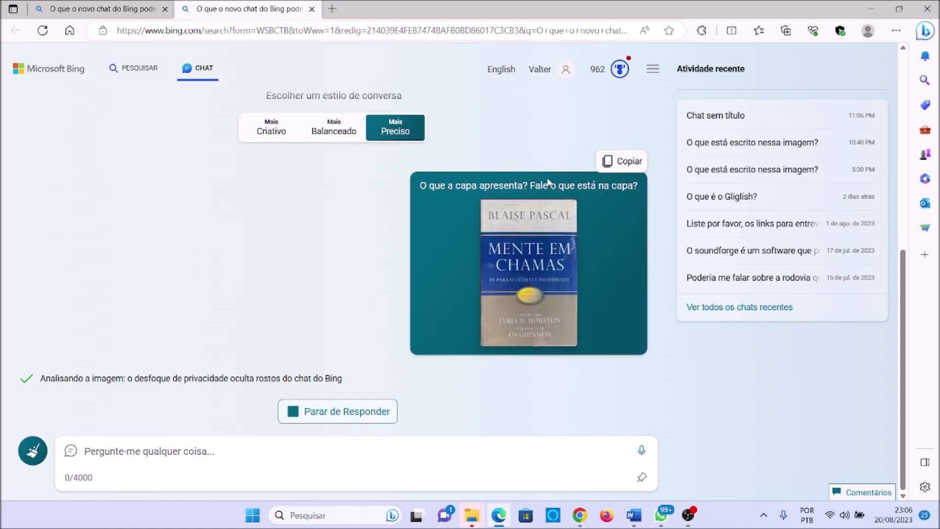
- Review the conversation and read the chat's description of the book cover
scroll(549, 183, "up", 7)
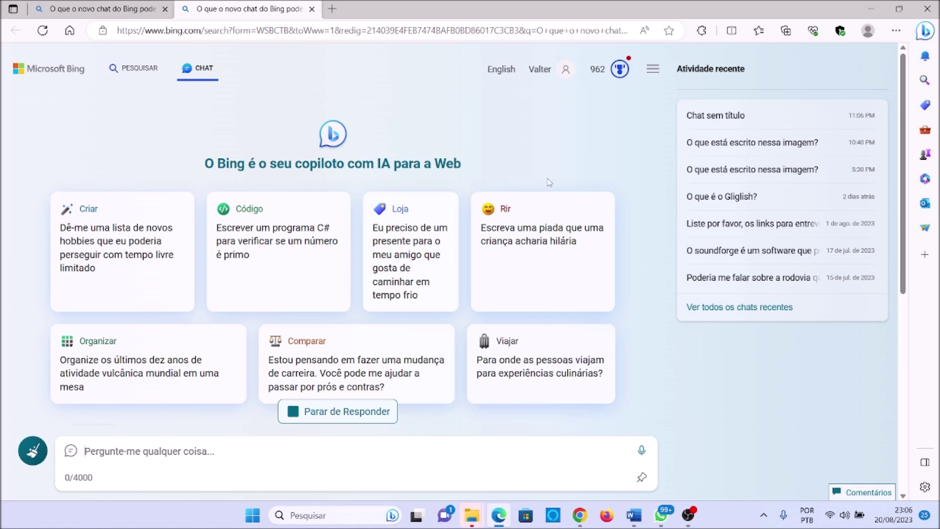
scroll(549, 182, "down", 5)
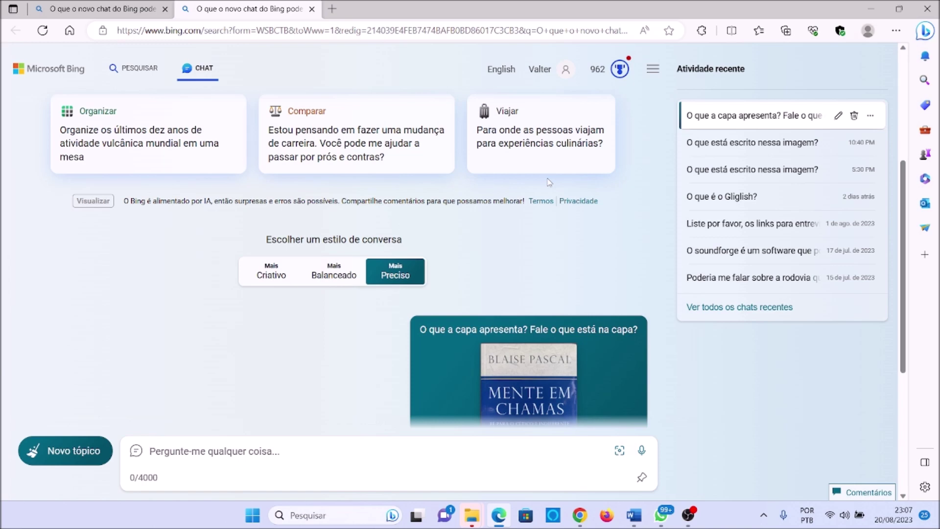
scroll(549, 182, "down", 5)
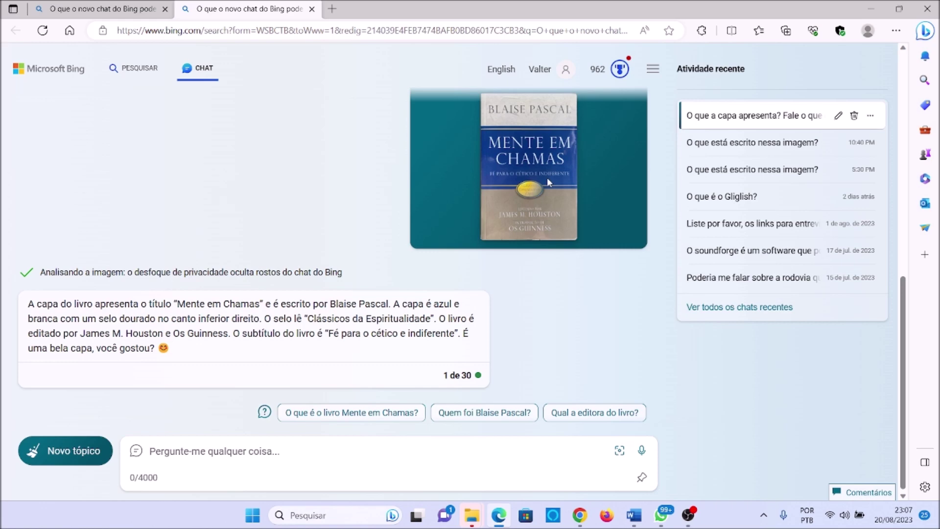
left_click(549, 182)
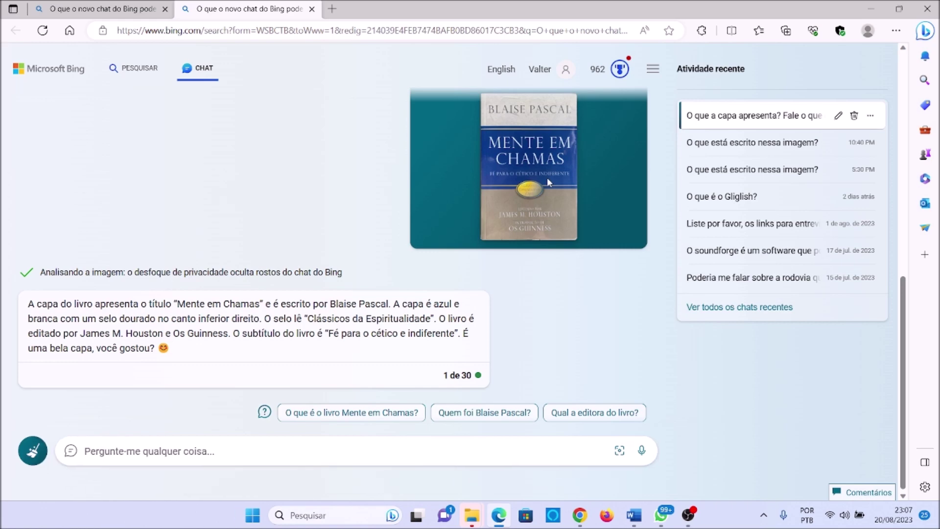